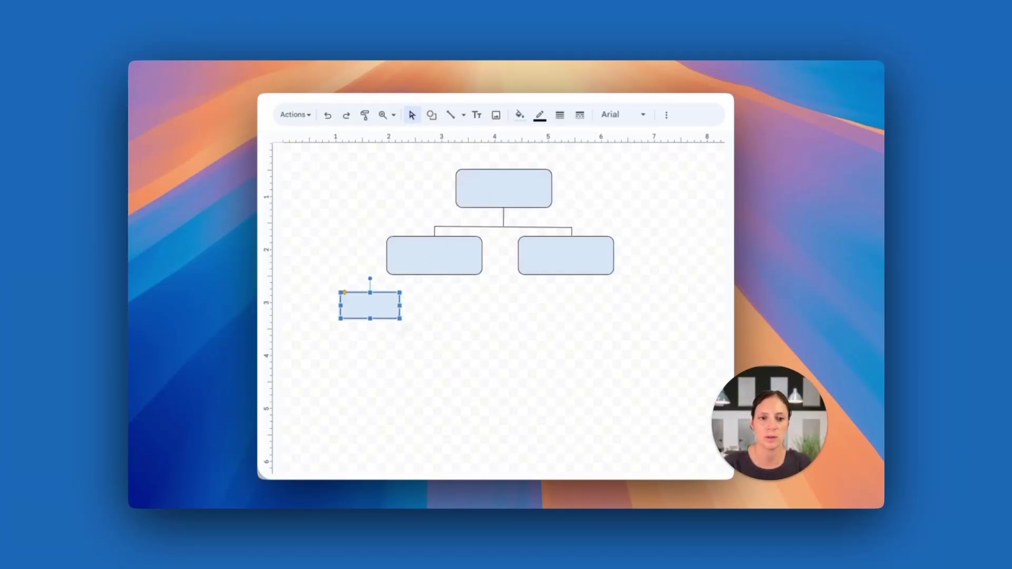
Duplicate the small box into a row of four and draw a line under the left box.
{"action": "left_click_drag", "start_coordinate": [470, 315], "coordinate": [470, 315]}
{"action": "left_click", "coordinate": [396, 316]}
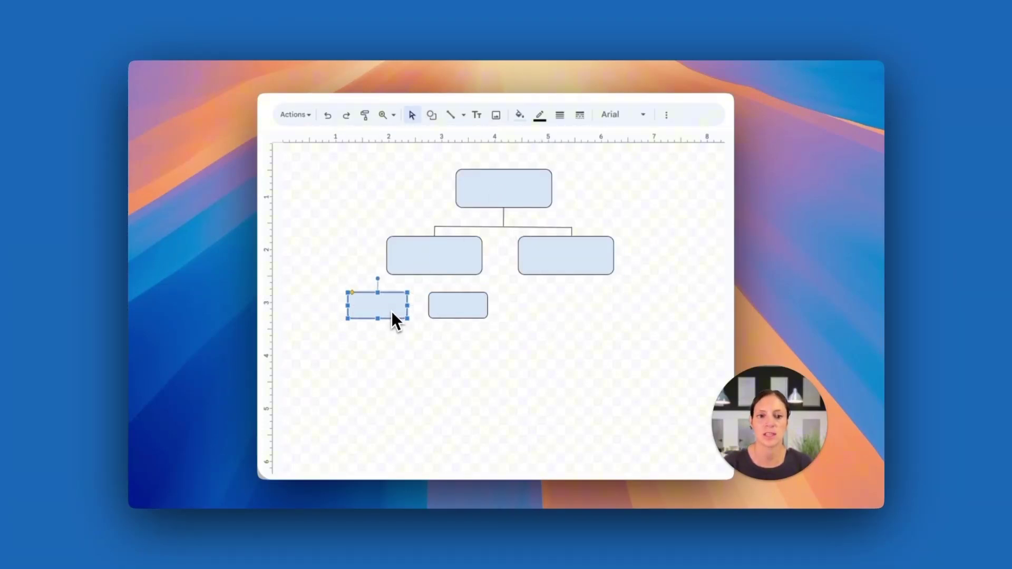
{"action": "left_click_drag", "start_coordinate": [555, 297], "coordinate": [544, 305]}
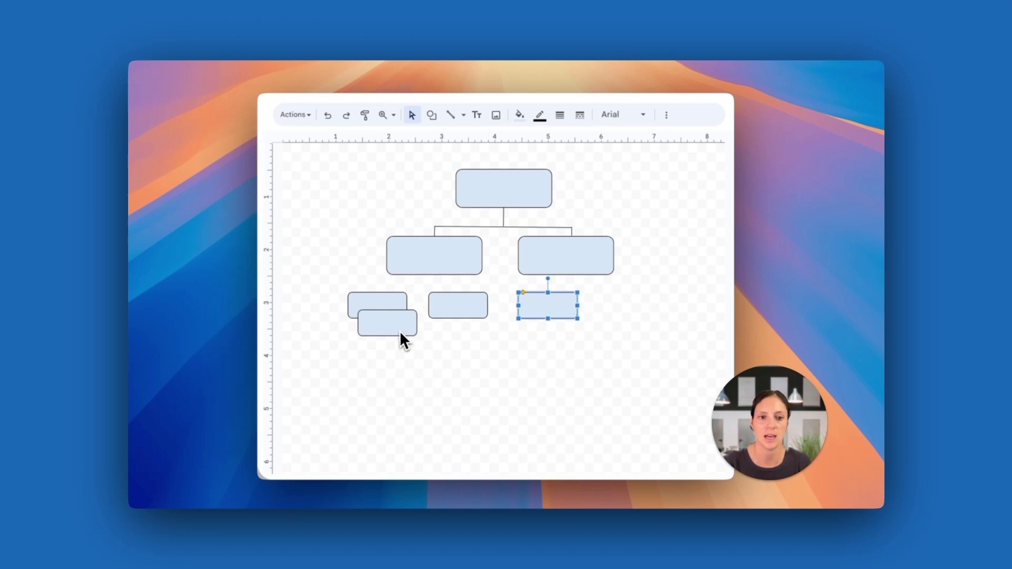
{"action": "left_click_drag", "start_coordinate": [399, 330], "coordinate": [628, 304]}
{"action": "left_click", "coordinate": [450, 114]}
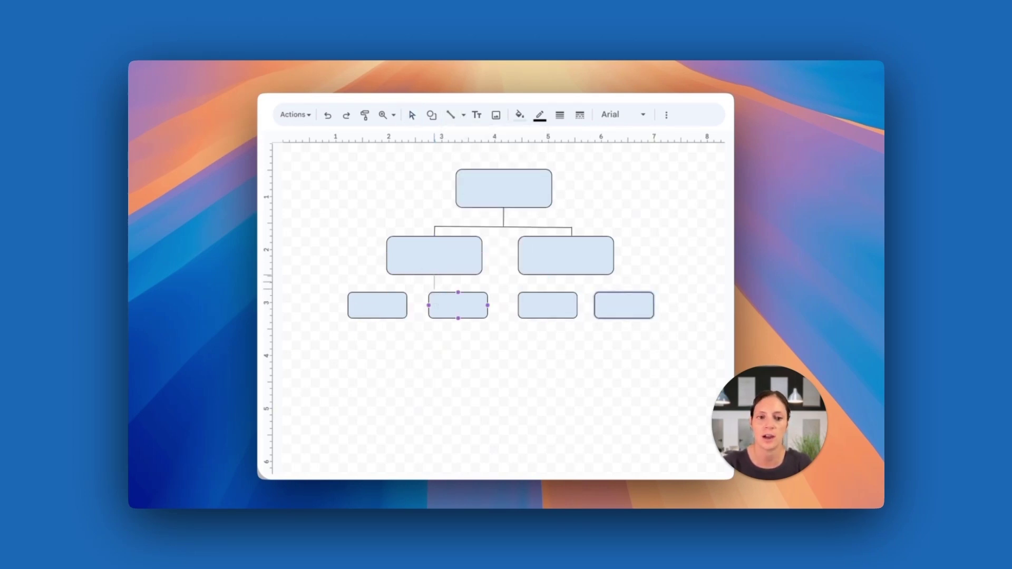
{"action": "left_click_drag", "start_coordinate": [444, 289], "coordinate": [378, 283]}
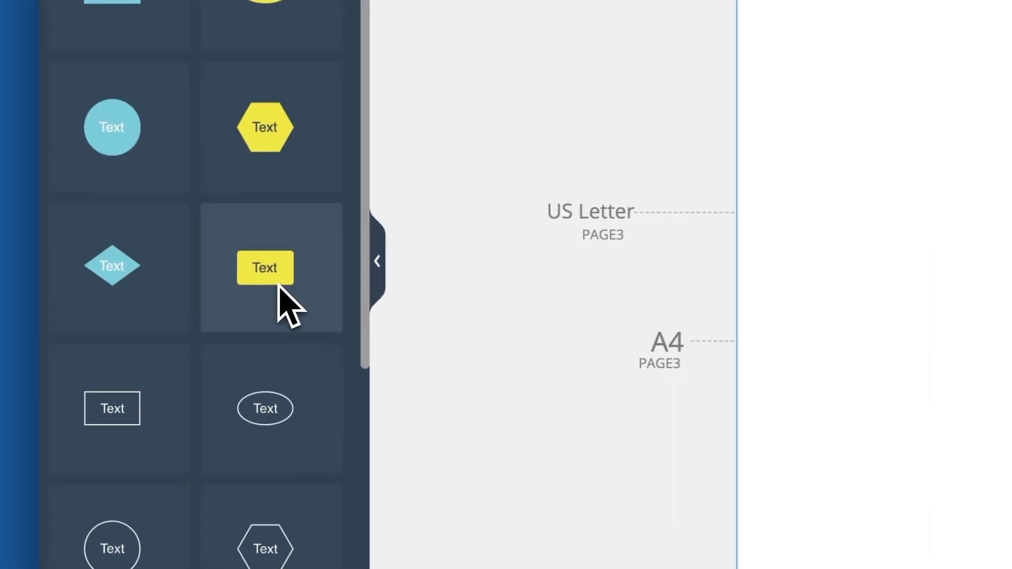
Place a teal Text box near the page top and quick-add connected child boxes below it.
{"action": "left_click", "coordinate": [221, 283]}
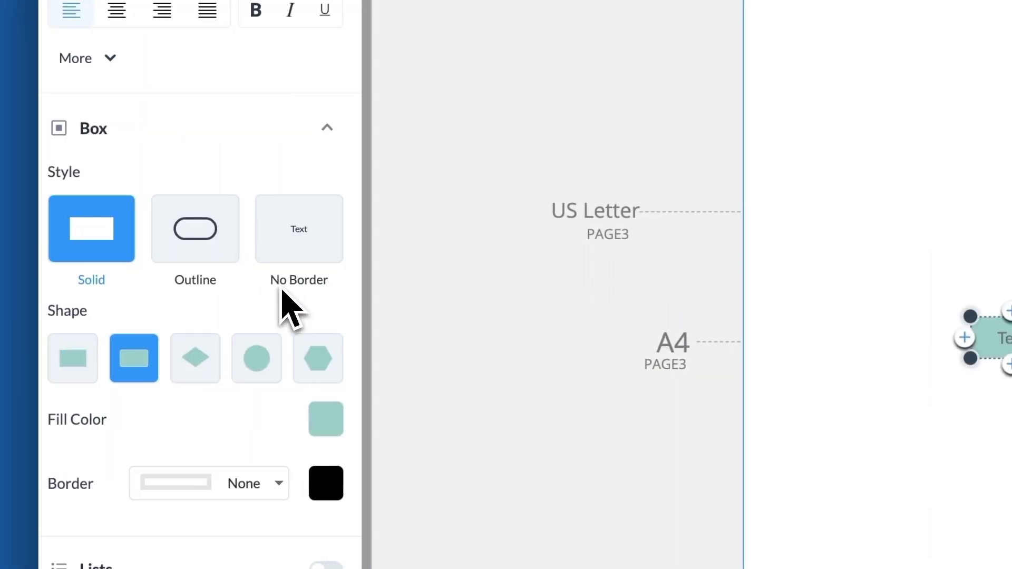
{"action": "mouse_move", "coordinate": [583, 312]}
{"action": "left_mouse_down"}
{"action": "mouse_move", "coordinate": [584, 170]}
{"action": "mouse_move", "coordinate": [576, 190]}
{"action": "left_mouse_up"}
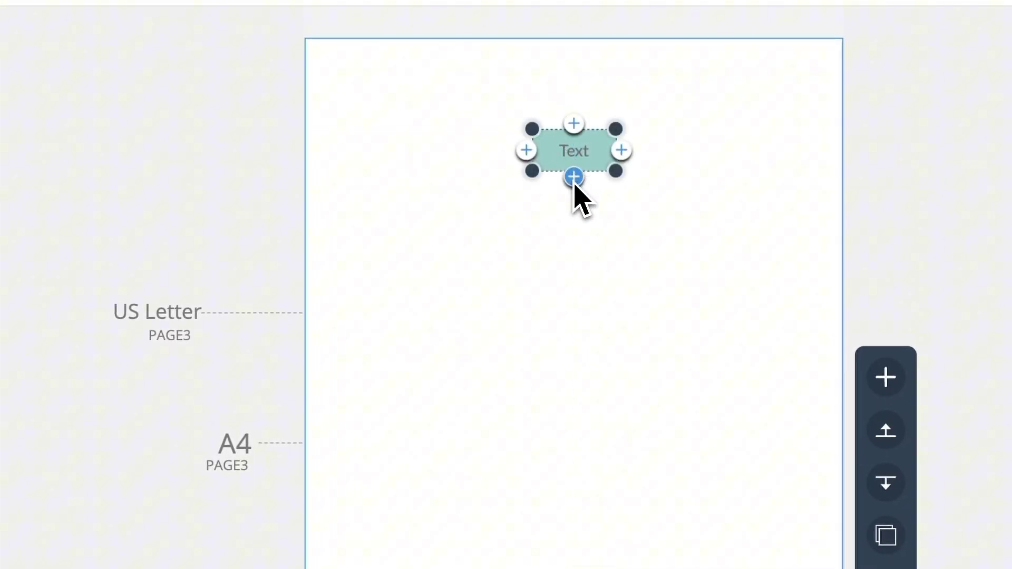
{"action": "left_click", "coordinate": [603, 266]}
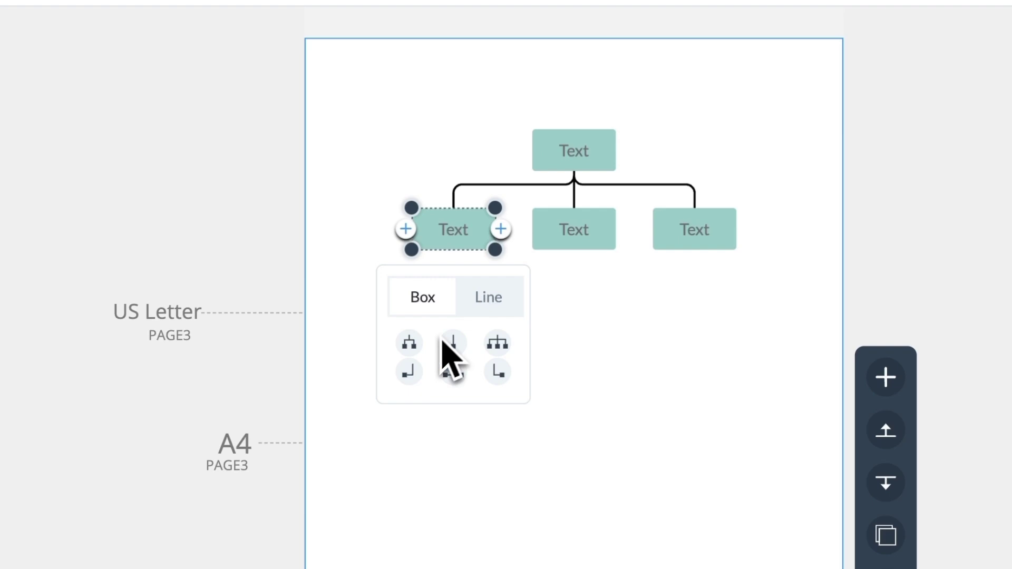
{"action": "left_click", "coordinate": [441, 340]}
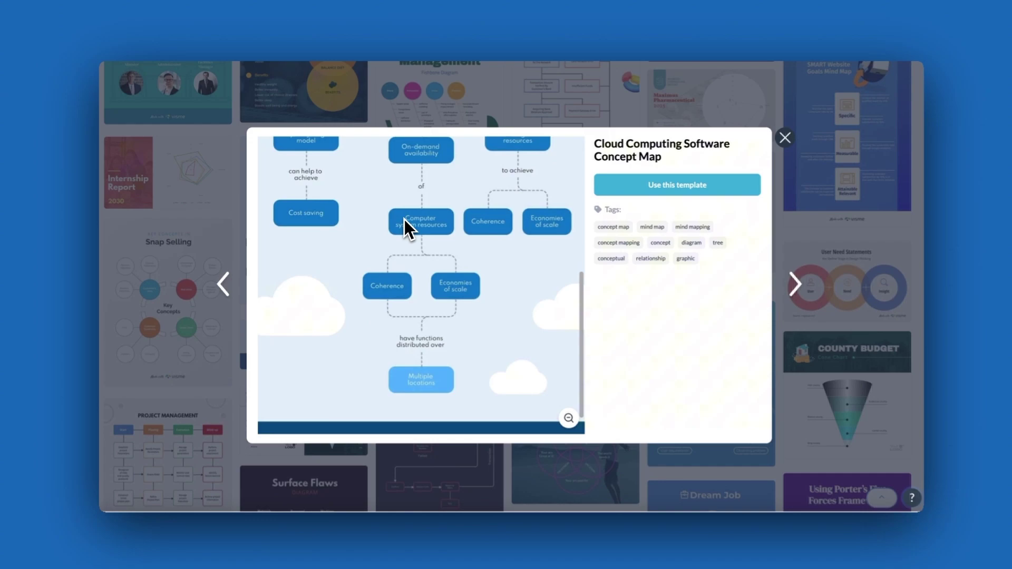
{"action": "scroll", "coordinate": [404, 219], "scroll_direction": "down", "scroll_amount": 2}
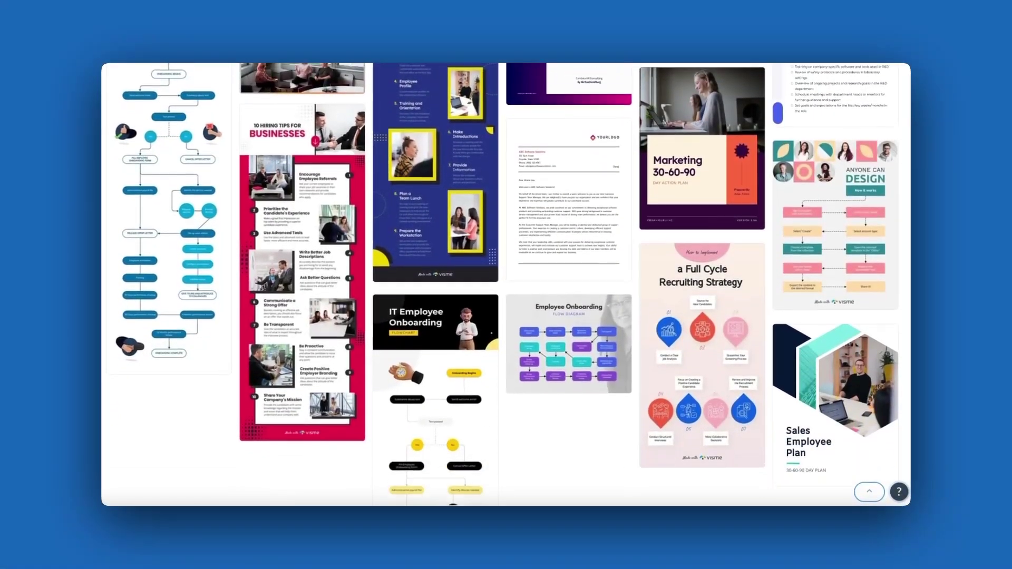
Preview the Content Design Process Infographic template and open it for editing.
{"action": "mouse_move", "coordinate": [835, 226]}
{"action": "left_click", "coordinate": [853, 201]}
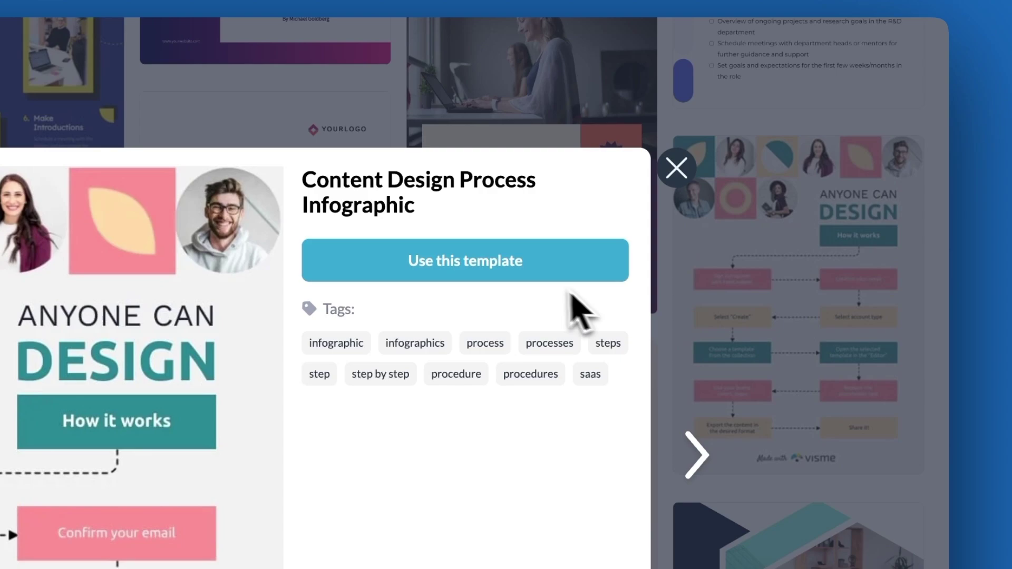
{"action": "left_click", "coordinate": [483, 266]}
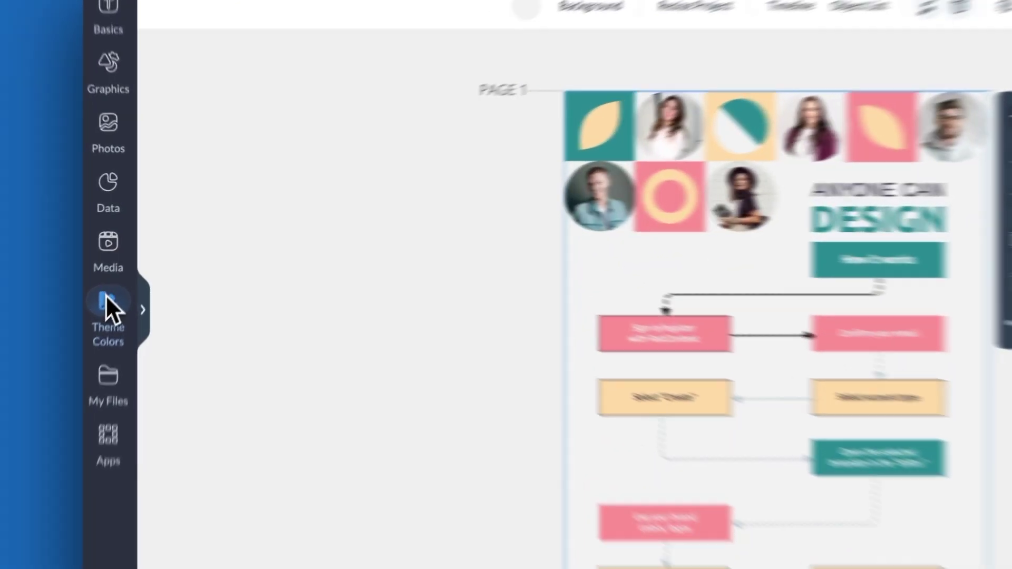
Apply the black, grey and green theme palette to the Anyone Can Design infographic.
{"action": "left_click", "coordinate": [127, 267]}
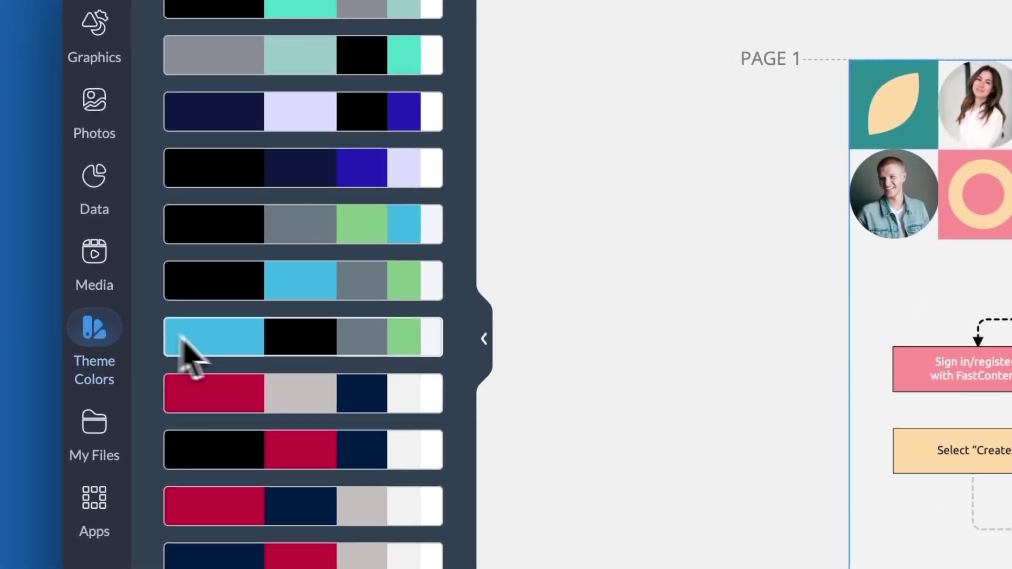
{"action": "left_click", "coordinate": [241, 348]}
{"action": "left_click", "coordinate": [245, 286]}
{"action": "left_click", "coordinate": [253, 231]}
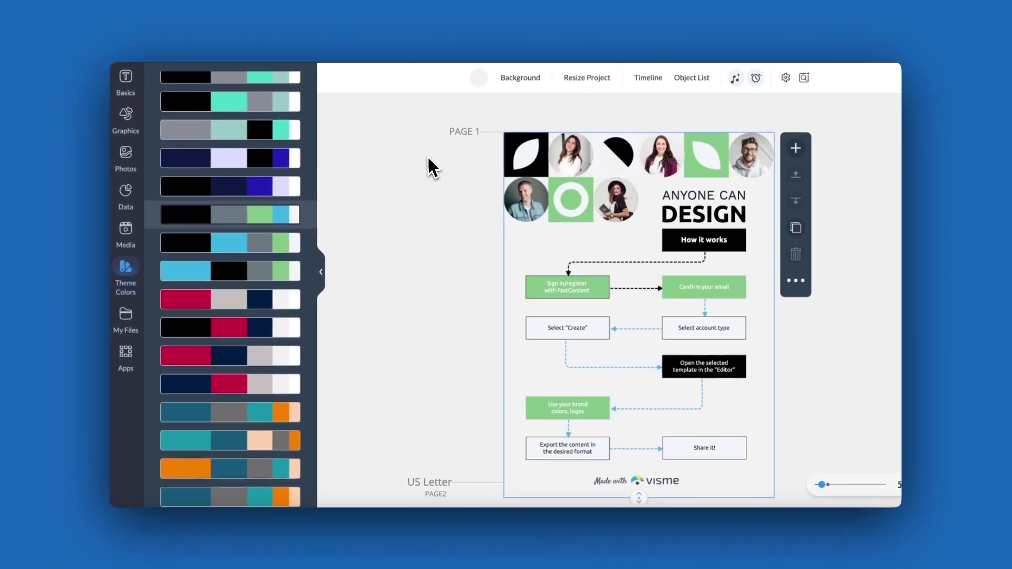
{"action": "left_click", "coordinate": [706, 195]}
Replace the heading with Employee Onboarding and reattach the connector to Team Intros.
{"action": "left_click_drag", "start_coordinate": [641, 211], "coordinate": [473, 210]}
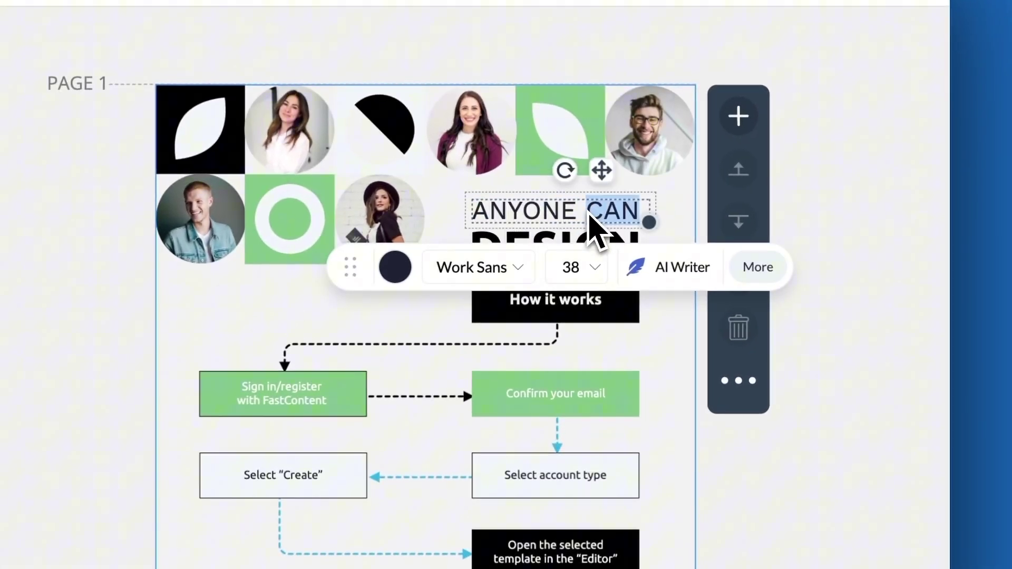
{"action": "type", "text": "EMPLOYEE"}
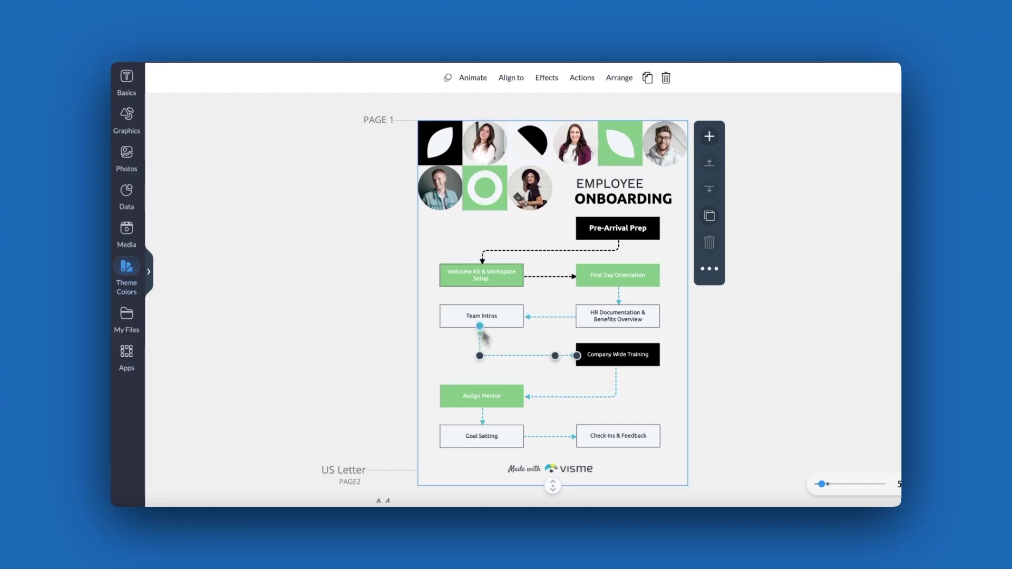
{"action": "mouse_move", "coordinate": [479, 329]}
{"action": "left_mouse_down"}
{"action": "mouse_move", "coordinate": [480, 354]}
{"action": "mouse_move", "coordinate": [484, 329]}
{"action": "left_mouse_up"}
{"action": "left_click", "coordinate": [480, 330]}
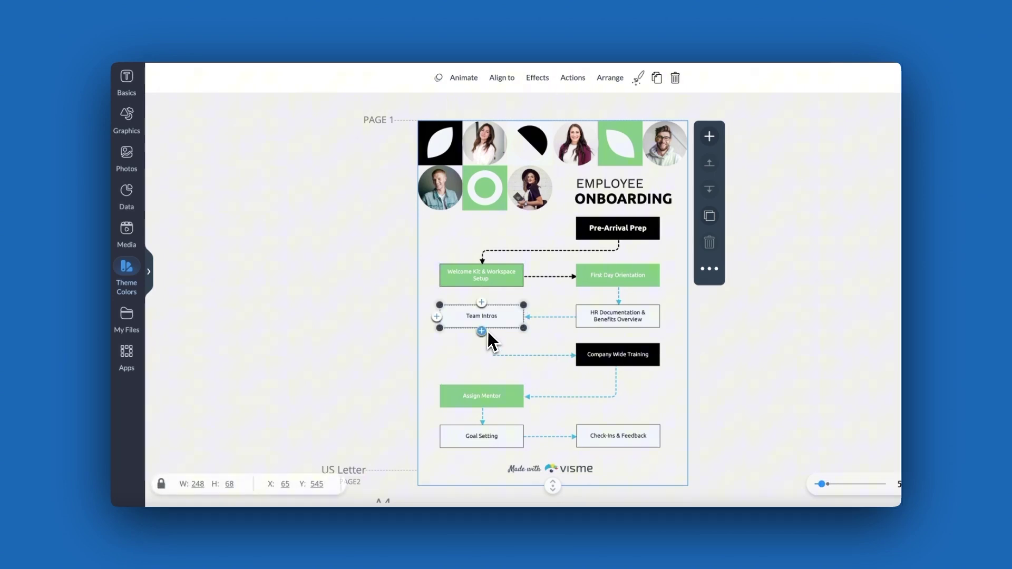
Add an aligned Role-Specific Training box below Team Intros.
{"action": "left_click", "coordinate": [481, 332]}
{"action": "left_click", "coordinate": [481, 380]}
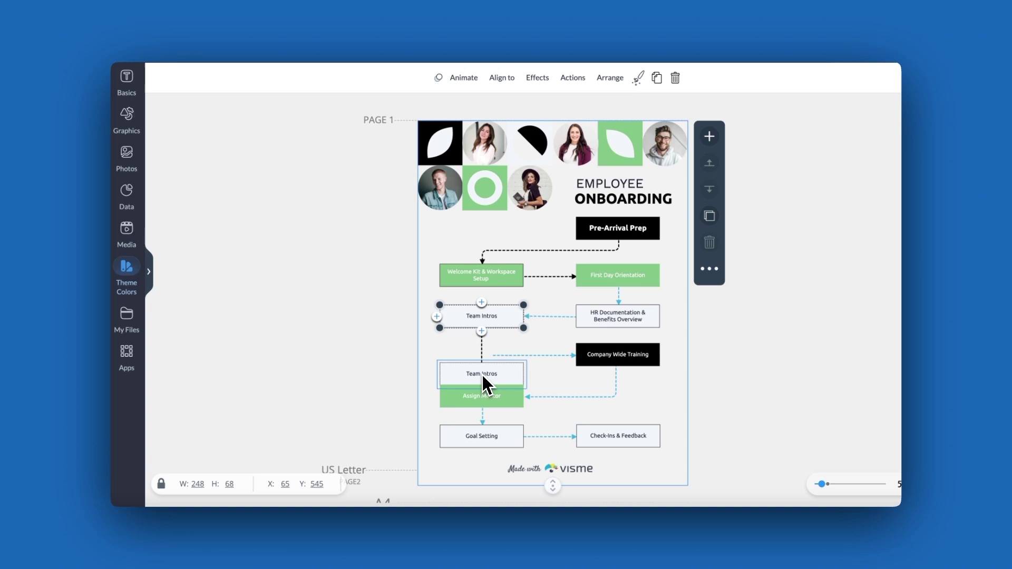
{"action": "left_click_drag", "start_coordinate": [483, 365], "coordinate": [498, 359]}
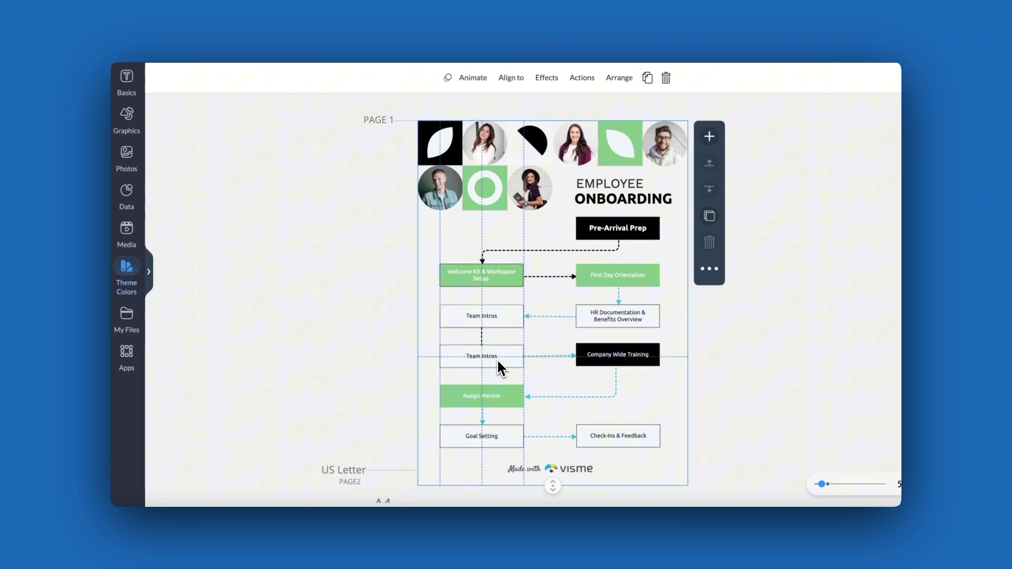
{"action": "double_click", "coordinate": [497, 358]}
{"action": "type", "text": "Role-Specific Training"}
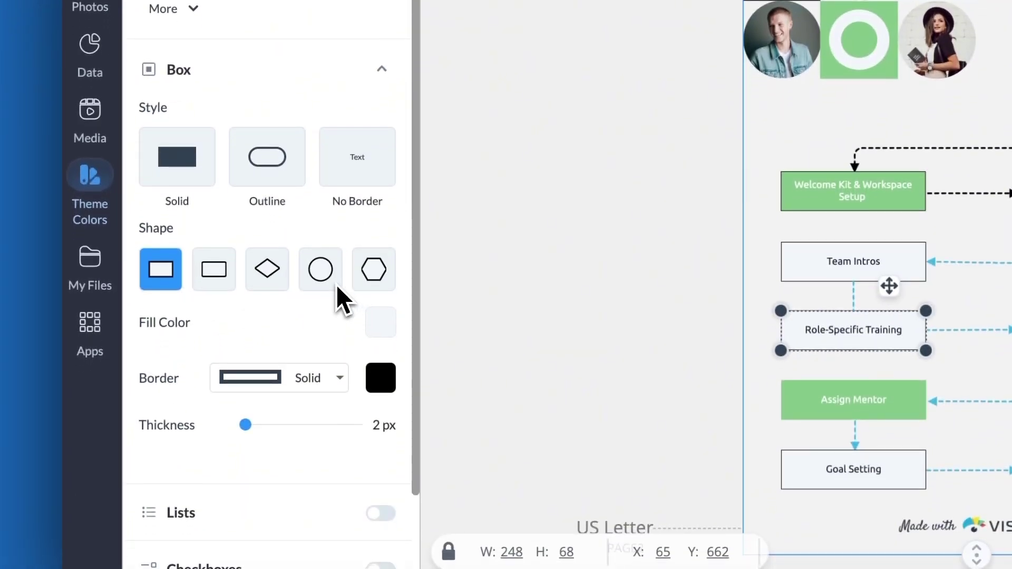
{"action": "left_click", "coordinate": [273, 277]}
{"action": "left_click", "coordinate": [225, 277]}
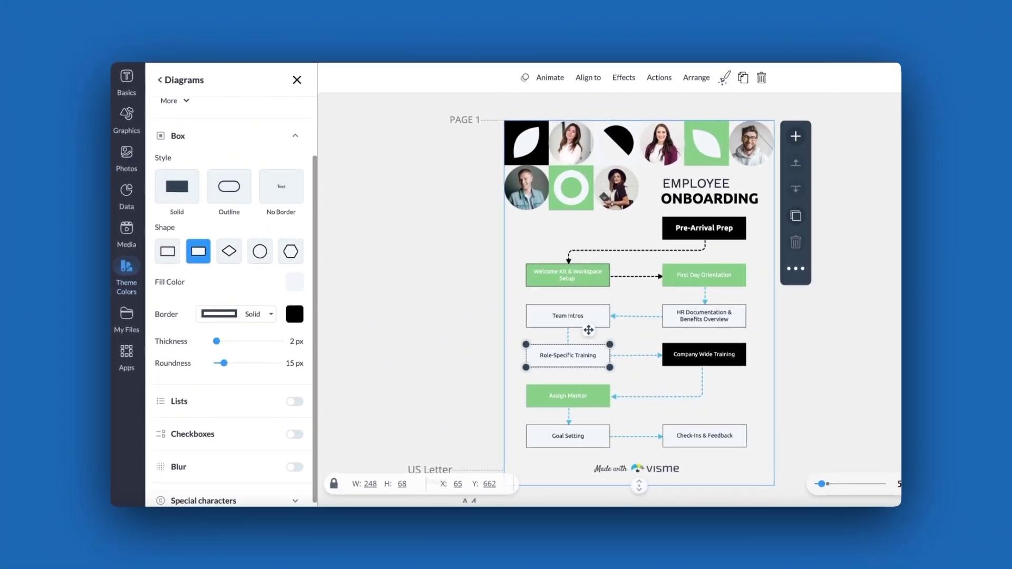
{"action": "scroll", "coordinate": [290, 187], "scroll_direction": "up", "scroll_amount": 2}
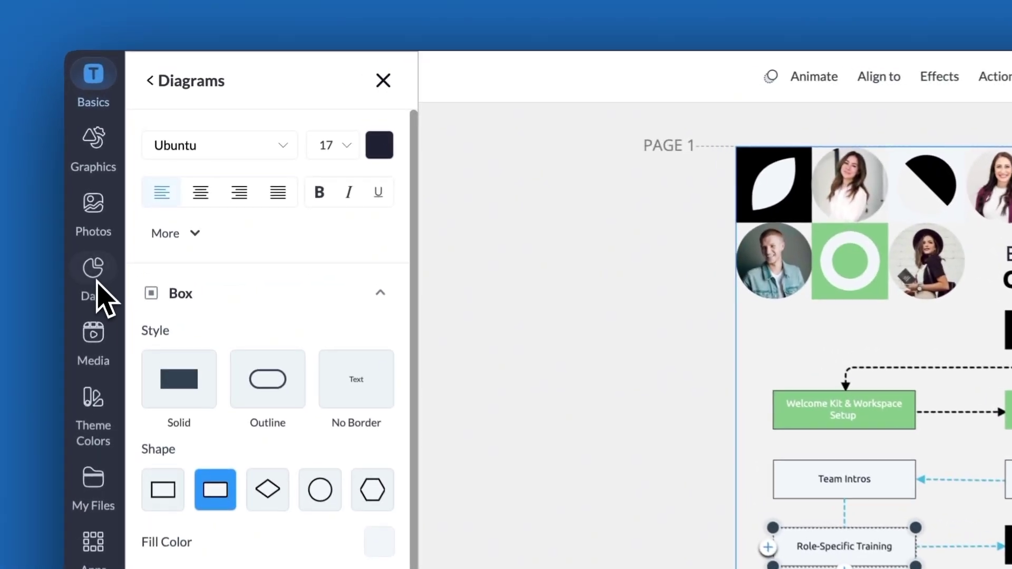
Place a Diagrams circle between Company Wide Training and Assign Mentor, labeled Knowledge Check.
{"action": "left_click", "coordinate": [133, 191]}
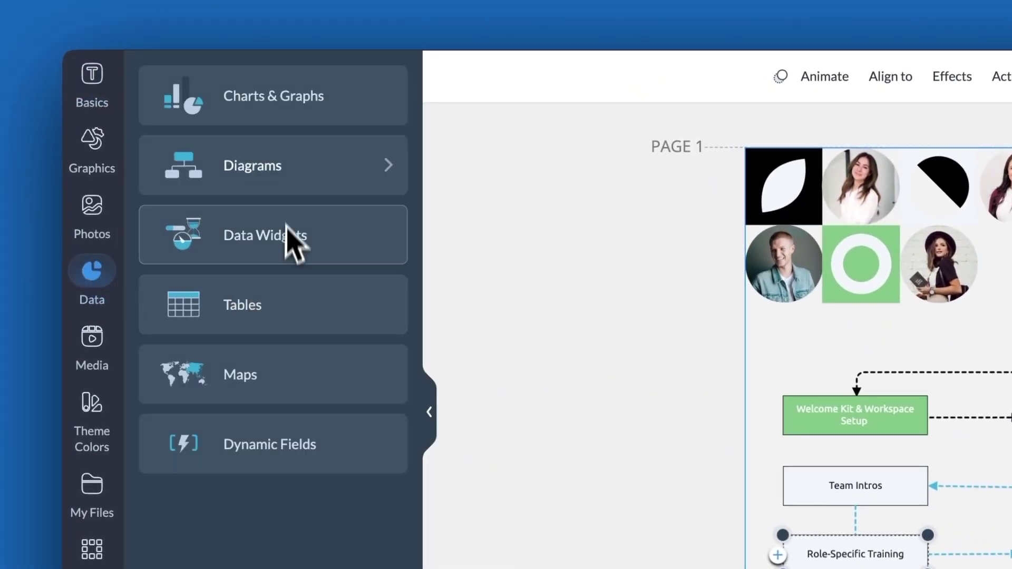
{"action": "left_click", "coordinate": [350, 178]}
{"action": "scroll", "coordinate": [273, 255], "scroll_direction": "down", "scroll_amount": 4}
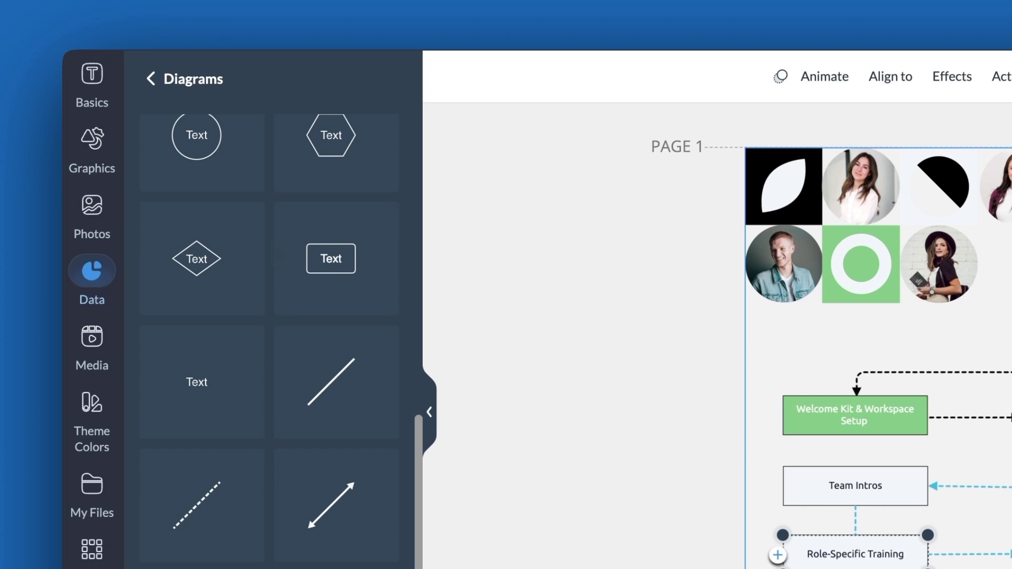
{"action": "scroll", "coordinate": [274, 256], "scroll_direction": "up", "scroll_amount": 4}
{"action": "scroll", "coordinate": [274, 256], "scroll_direction": "up", "scroll_amount": 2}
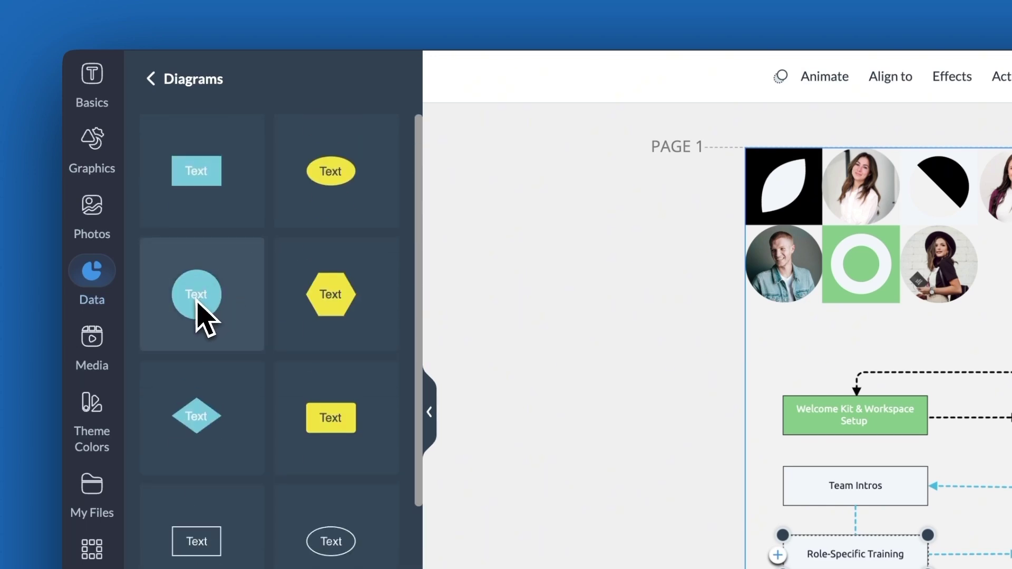
{"action": "left_click_drag", "start_coordinate": [202, 312], "coordinate": [674, 342]}
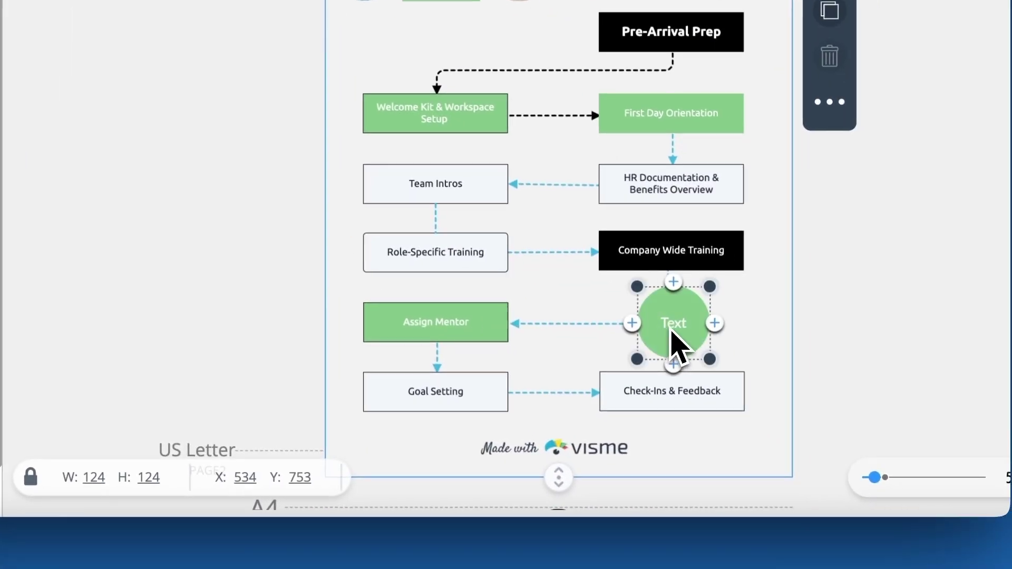
{"action": "double_click", "coordinate": [673, 328]}
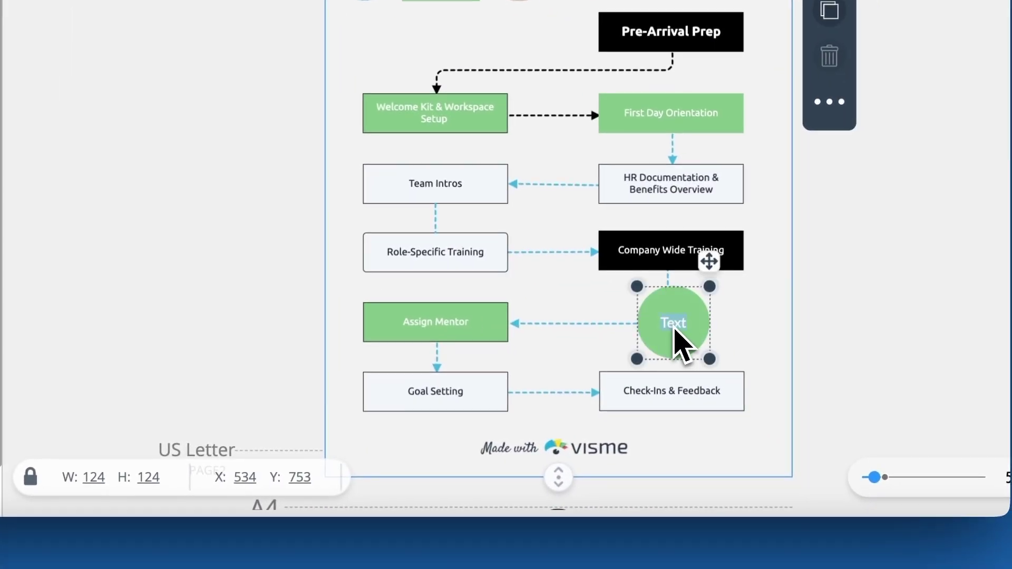
{"action": "type", "text": "Knowledge Check"}
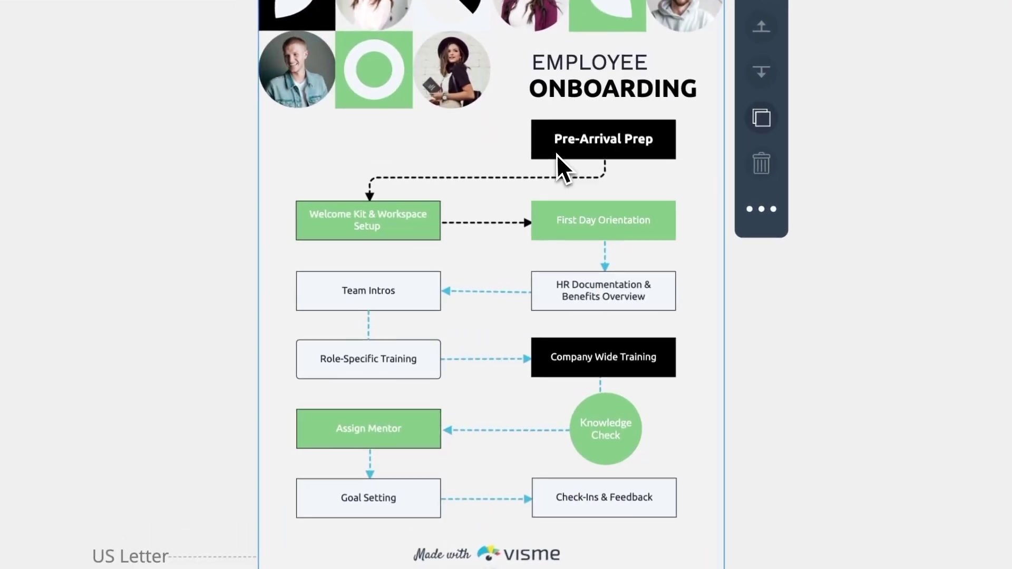
Shift Pre-Arrival Prep left into guide alignment and move Check-Ins & Feedback right.
{"action": "left_click_drag", "start_coordinate": [621, 212], "coordinate": [544, 218]}
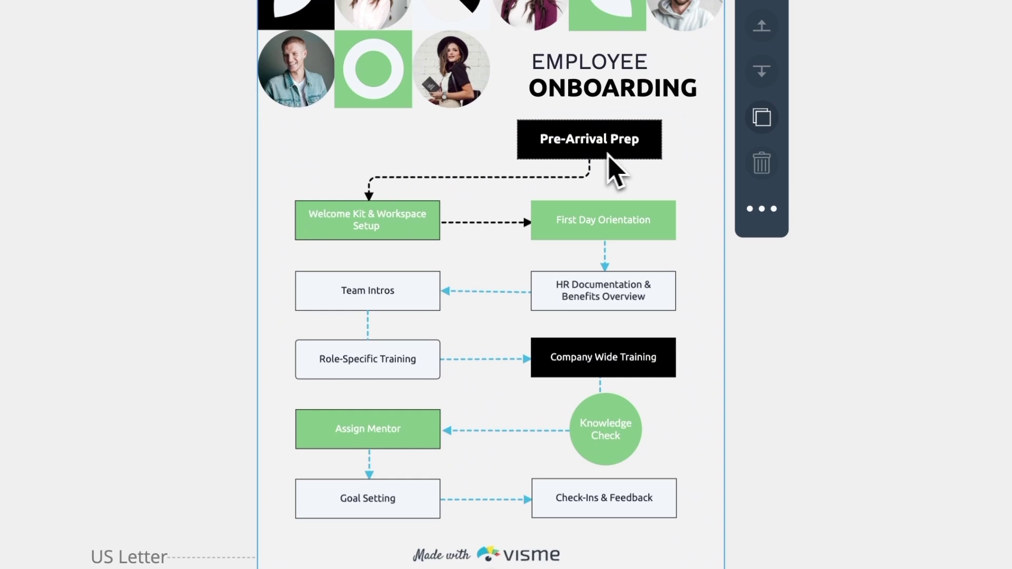
{"action": "left_click_drag", "start_coordinate": [474, 158], "coordinate": [523, 162]}
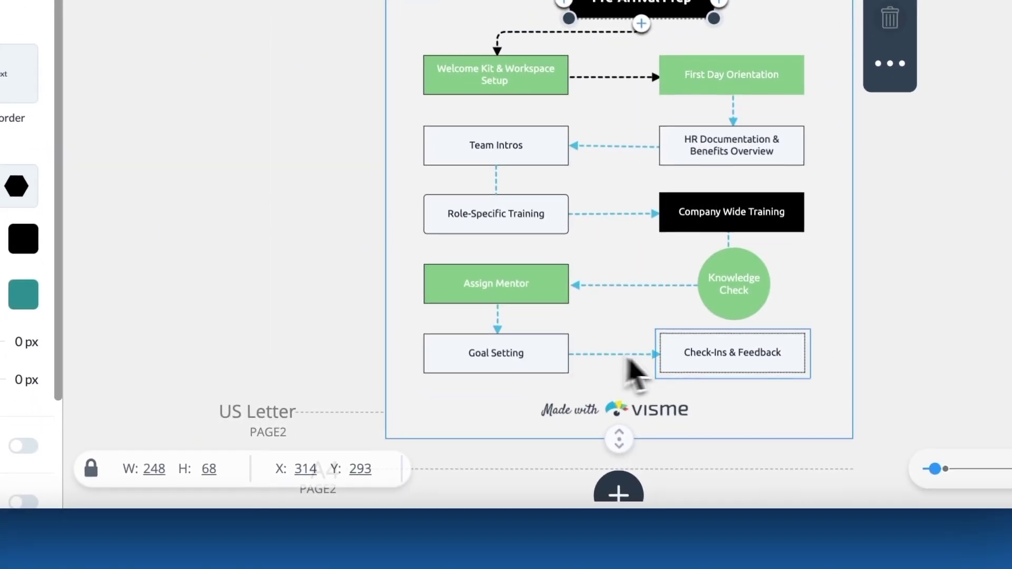
{"action": "mouse_move", "coordinate": [685, 366]}
{"action": "left_mouse_down"}
{"action": "mouse_move", "coordinate": [723, 368]}
{"action": "mouse_move", "coordinate": [716, 382]}
{"action": "left_mouse_up"}
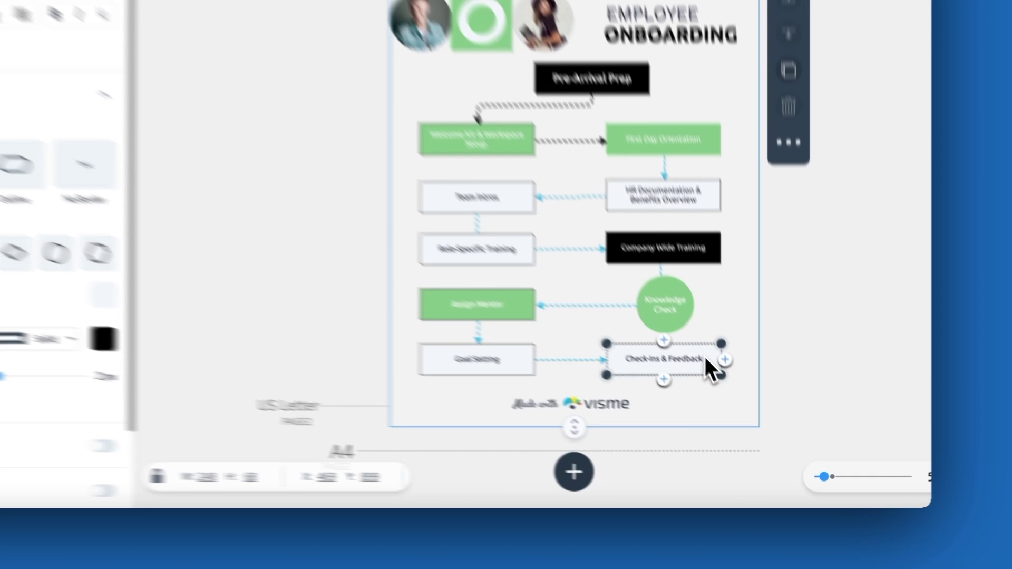
Delete the Check-Ins & Feedback box and select Goal Setting's dangling arrow.
{"action": "key", "text": "Delete"}
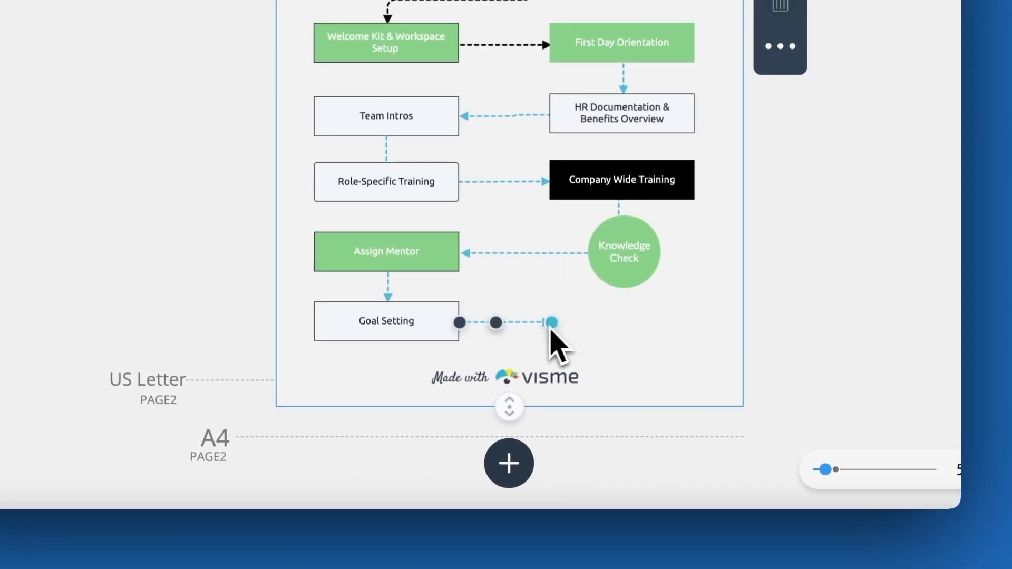
{"action": "left_click", "coordinate": [632, 330]}
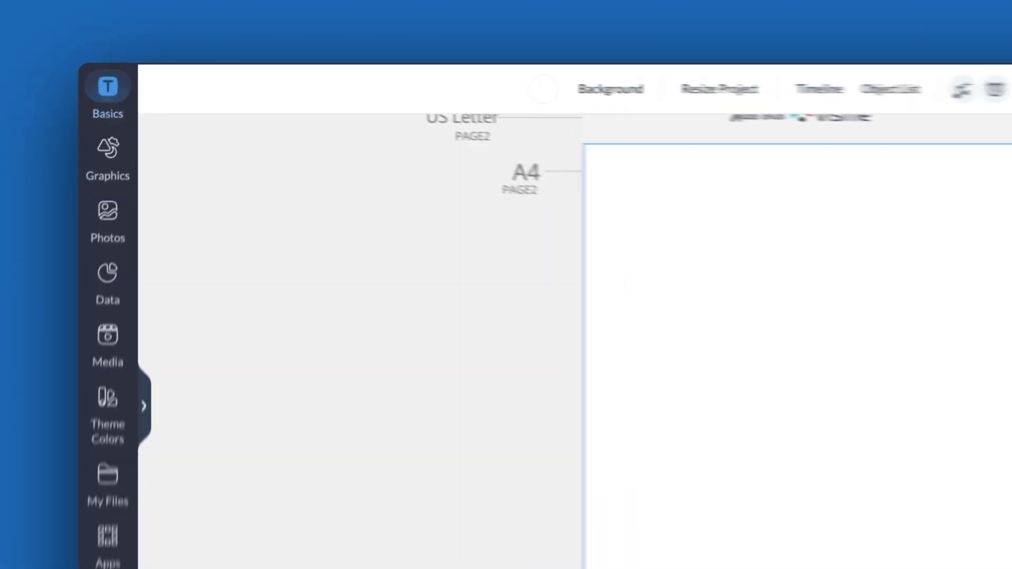
Insert the four-box org chart from Basics > Diagrams onto the blank page.
{"action": "left_click", "coordinate": [123, 83]}
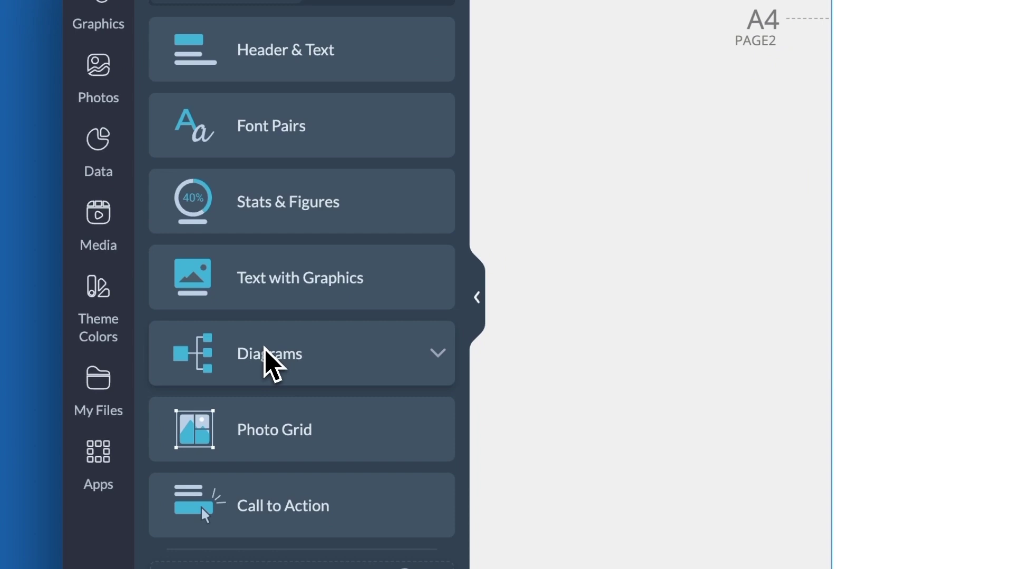
{"action": "left_click", "coordinate": [222, 337]}
{"action": "scroll", "coordinate": [219, 329], "scroll_direction": "down", "scroll_amount": 3}
{"action": "scroll", "coordinate": [219, 328], "scroll_direction": "down", "scroll_amount": 3}
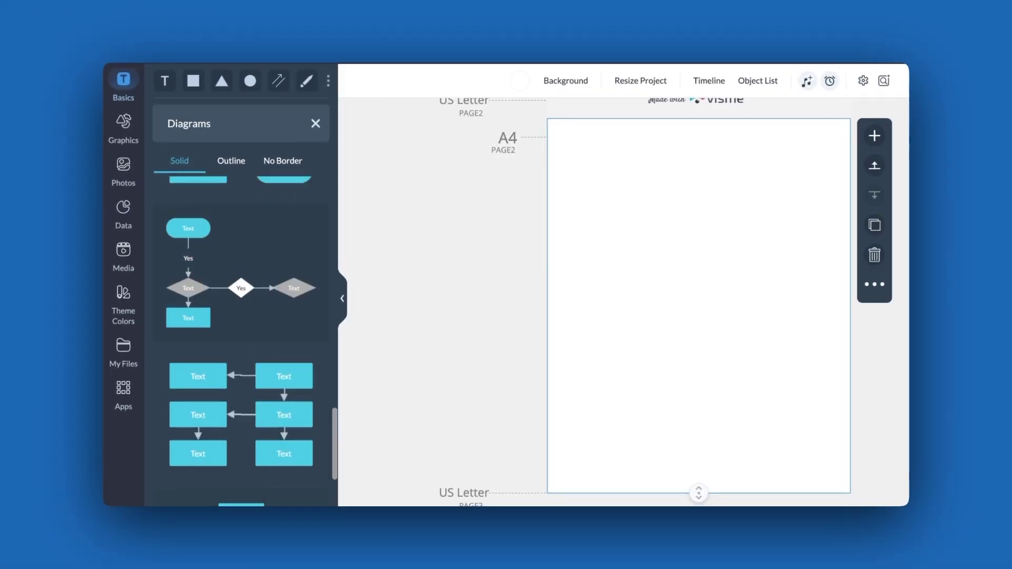
{"action": "scroll", "coordinate": [219, 329], "scroll_direction": "down", "scroll_amount": 3}
{"action": "scroll", "coordinate": [223, 317], "scroll_direction": "down", "scroll_amount": 3}
{"action": "scroll", "coordinate": [222, 316], "scroll_direction": "down", "scroll_amount": 3}
{"action": "left_click", "coordinate": [222, 299]}
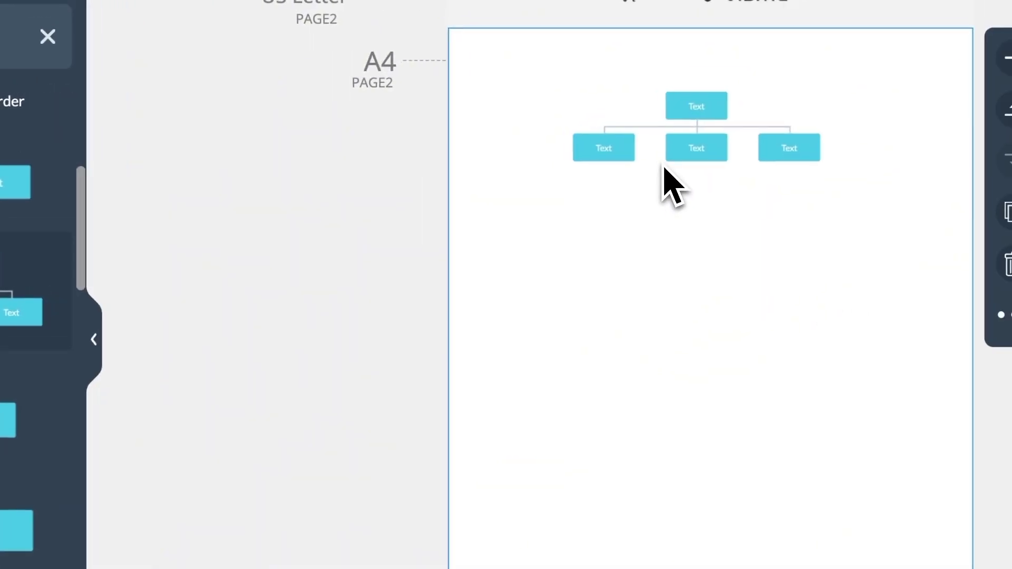
{"action": "left_click", "coordinate": [664, 170]}
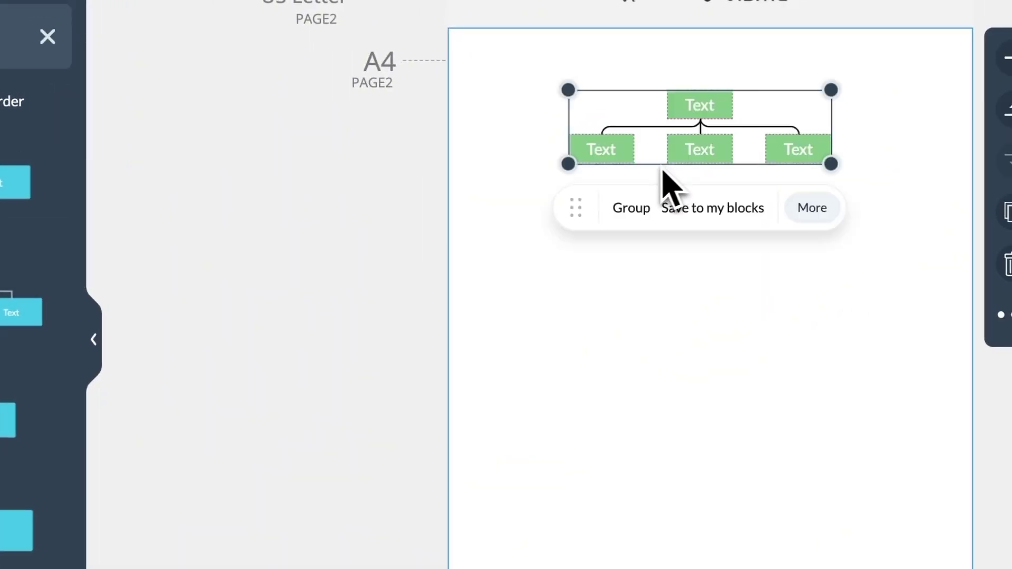
{"action": "left_click", "coordinate": [596, 226]}
Add two child boxes under the left box and move them lower.
{"action": "left_click", "coordinate": [601, 154]}
{"action": "left_click", "coordinate": [600, 172]}
{"action": "left_click", "coordinate": [601, 281]}
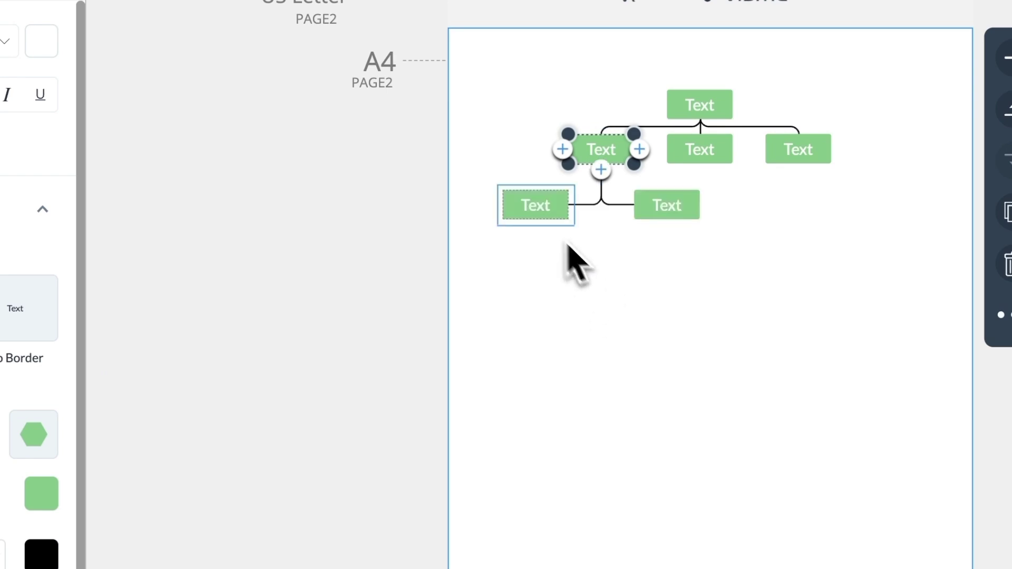
{"action": "left_click_drag", "start_coordinate": [554, 207], "coordinate": [563, 265]}
{"action": "mouse_move", "coordinate": [667, 218]}
{"action": "left_mouse_down"}
{"action": "mouse_move", "coordinate": [657, 276]}
{"action": "mouse_move", "coordinate": [678, 326]}
{"action": "left_mouse_up"}
Add another box beneath the right child box and move it down the page.
{"action": "left_click", "coordinate": [696, 332]}
{"action": "left_click", "coordinate": [672, 267]}
{"action": "left_click", "coordinate": [668, 369]}
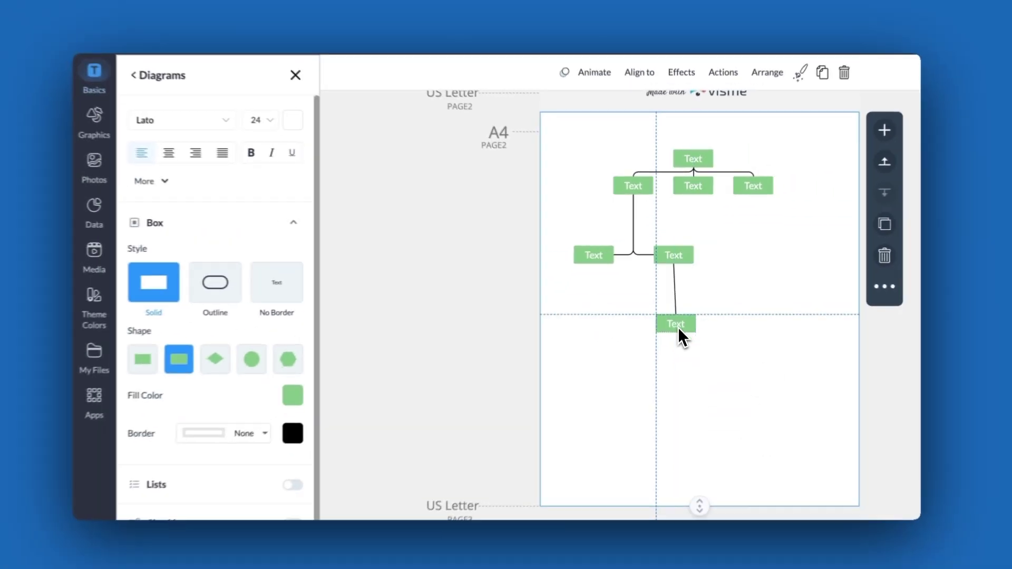
{"action": "left_click", "coordinate": [714, 440]}
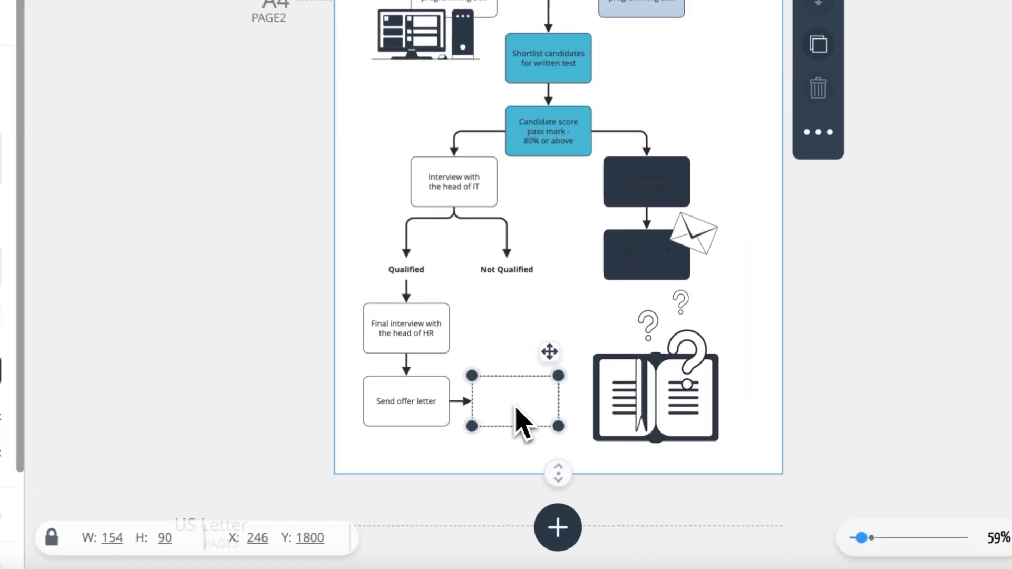
{"action": "type", "text": "Employee onboarding"}
{"action": "scroll", "coordinate": [514, 400], "scroll_direction": "up", "scroll_amount": 3}
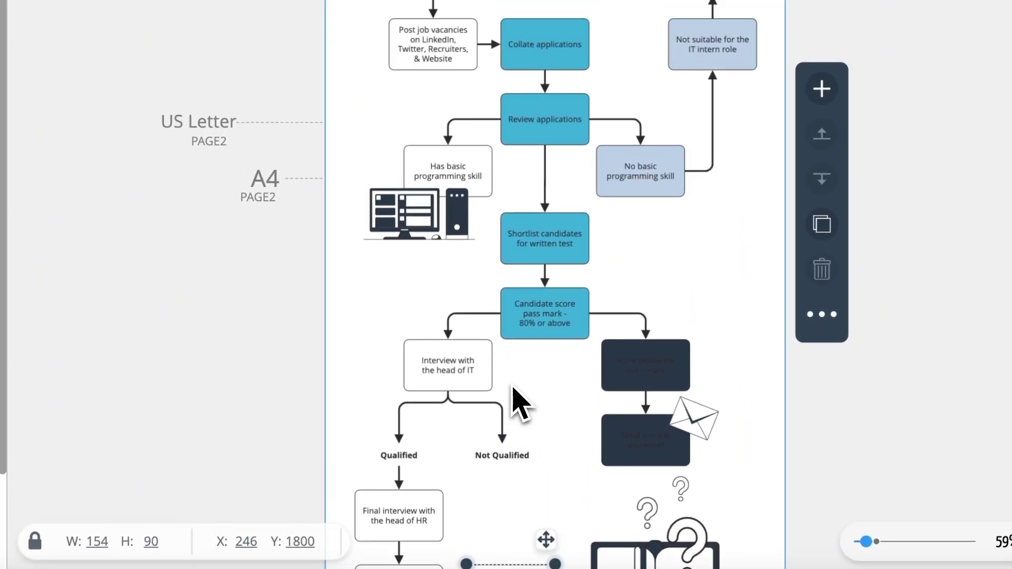
{"action": "scroll", "coordinate": [514, 399], "scroll_direction": "up", "scroll_amount": 3}
{"action": "scroll", "coordinate": [514, 399], "scroll_direction": "up", "scroll_amount": 3}
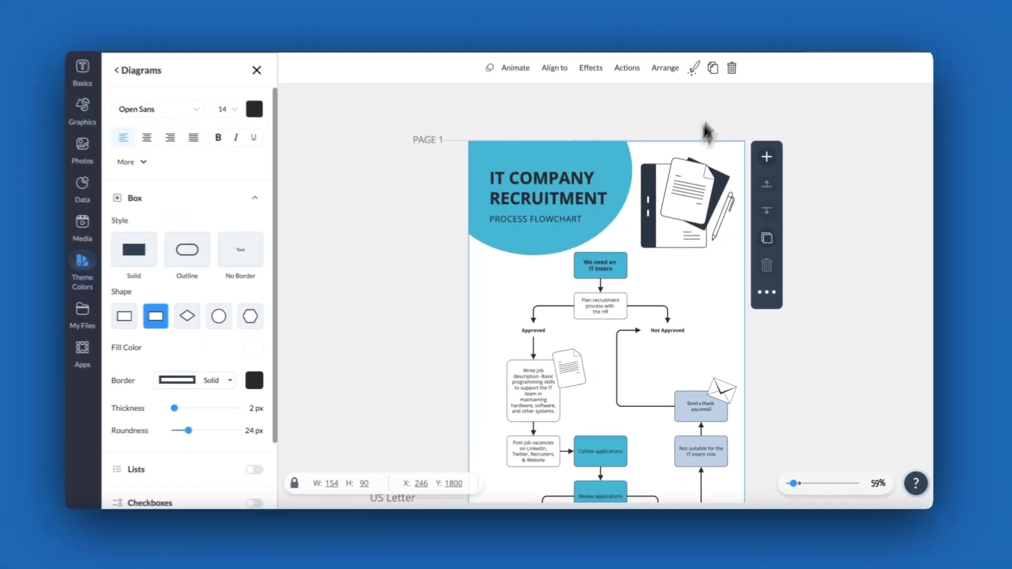